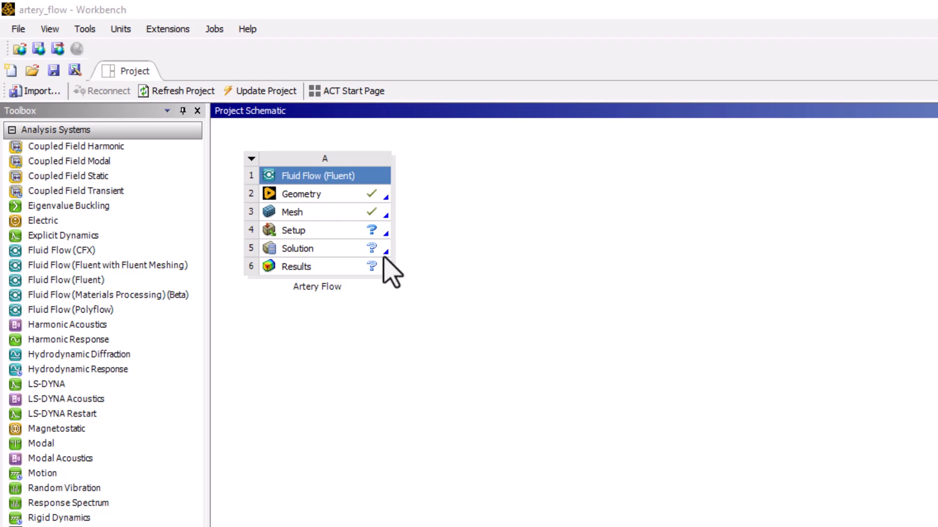
Open the Solution cell of the Artery Flow system in Fluent and start a new drag force report definition
click(364, 250)
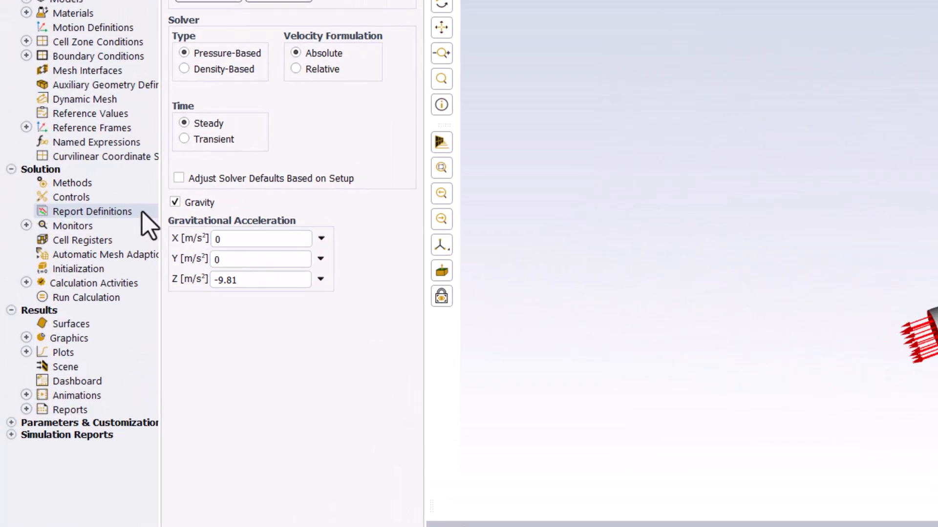
double_click(92, 212)
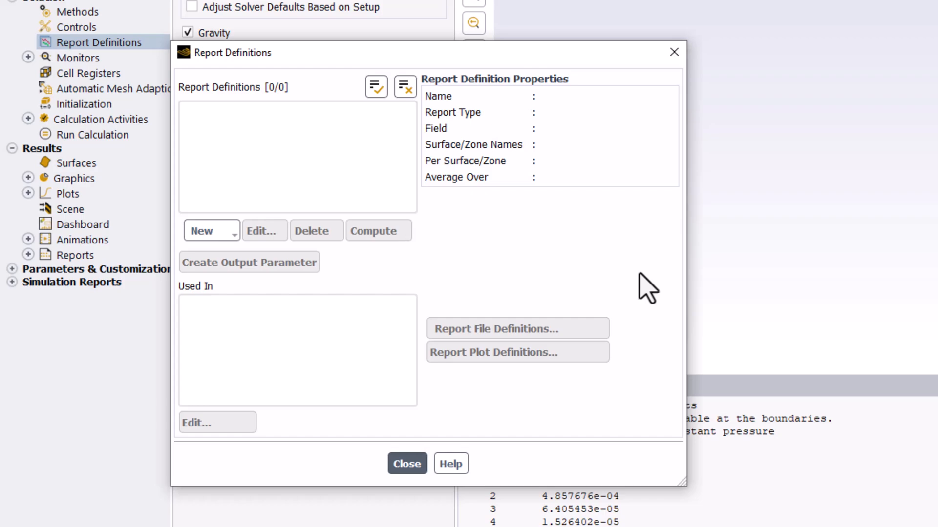
click(212, 232)
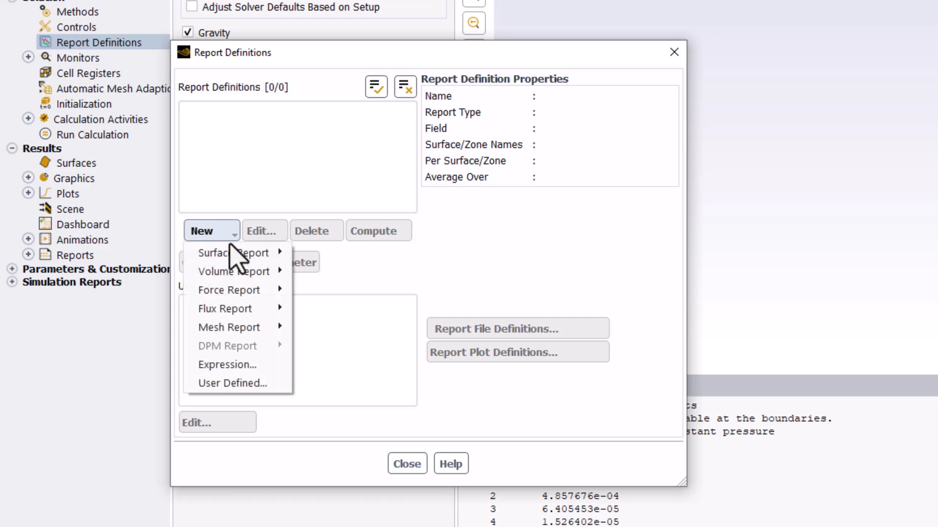
mouse_move(265, 290)
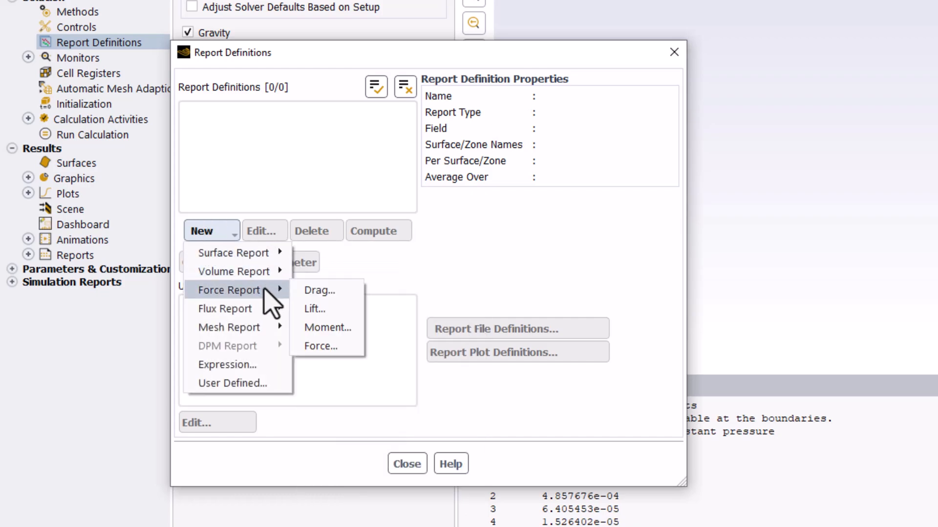
click(347, 292)
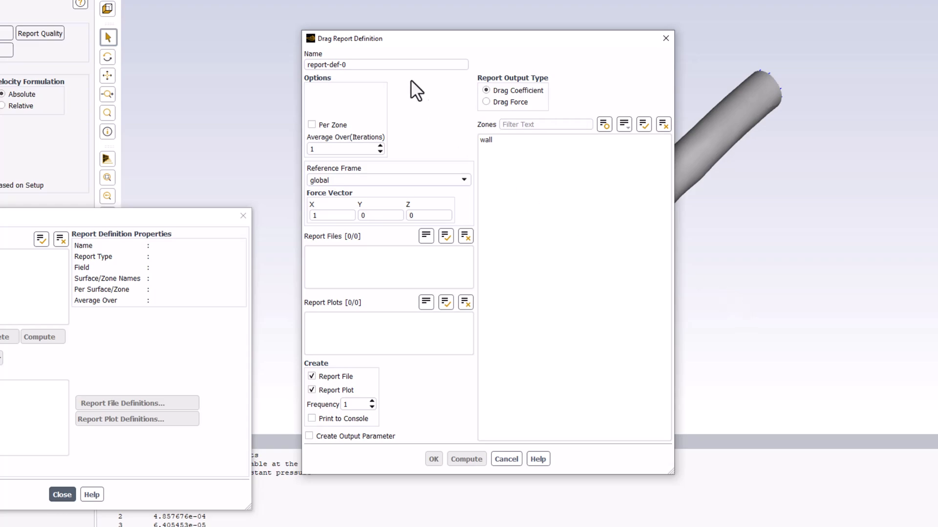
Define the drag coefficient report as cd on the wall zone, with force vector 0, 0, 1 and printing to the console
drag(403, 64, 297, 69)
text(cd)
double_click(322, 215)
text(0)
double_click(421, 215)
text(1)
click(567, 141)
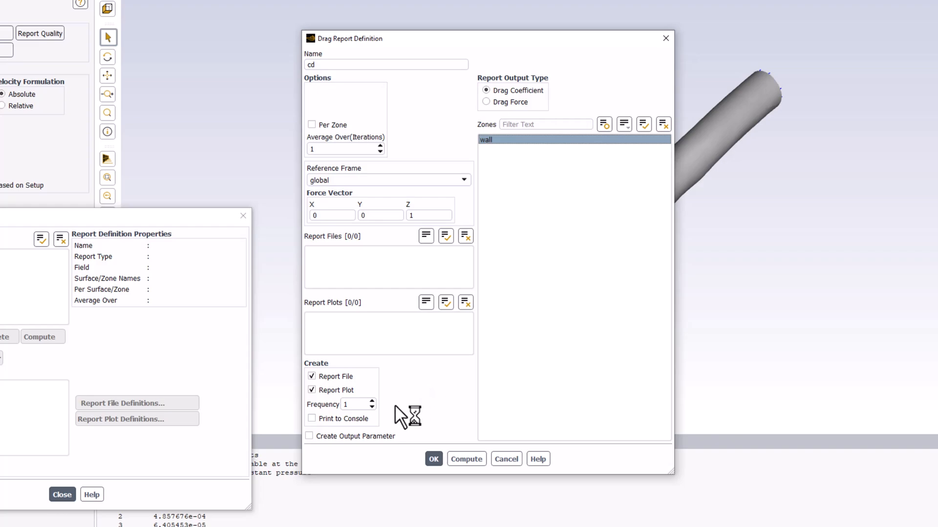
click(320, 418)
click(434, 459)
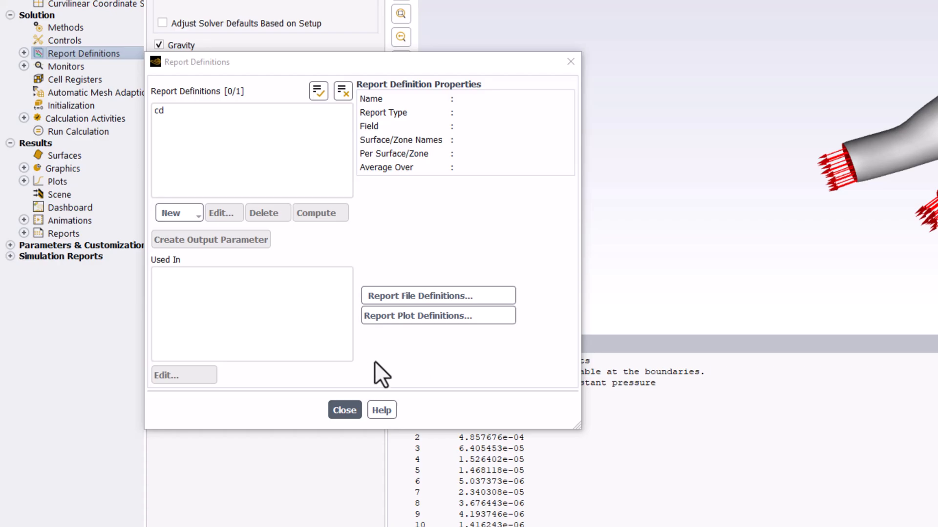
click(345, 409)
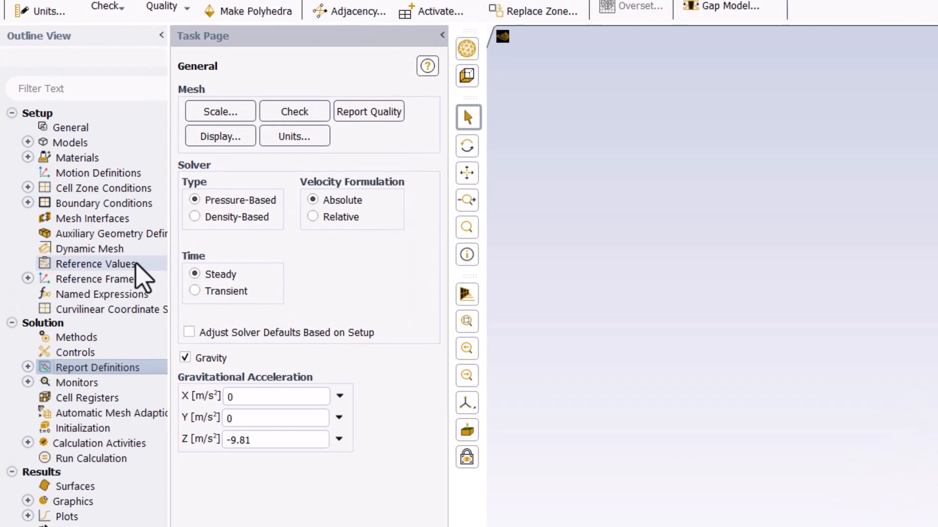
Compute the reference values from the inlet and set the reference area to 0.001324 m²
click(135, 264)
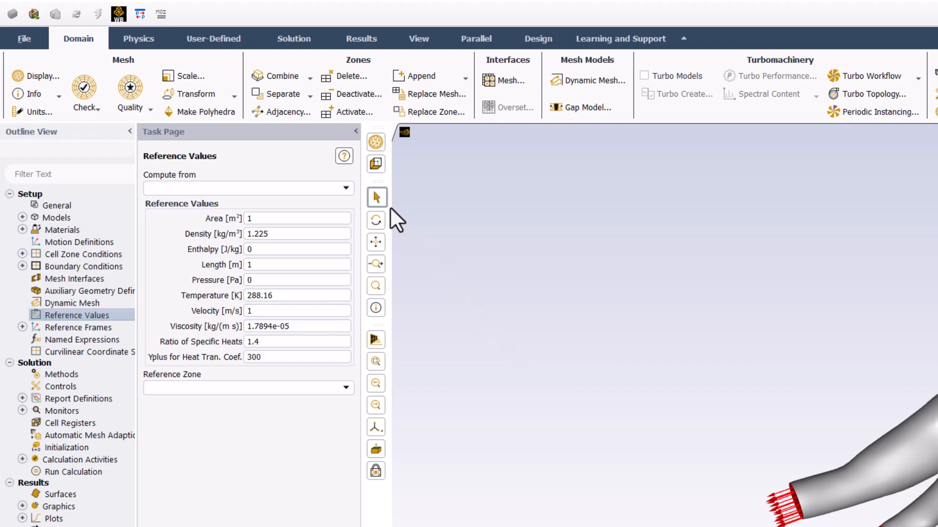
click(346, 187)
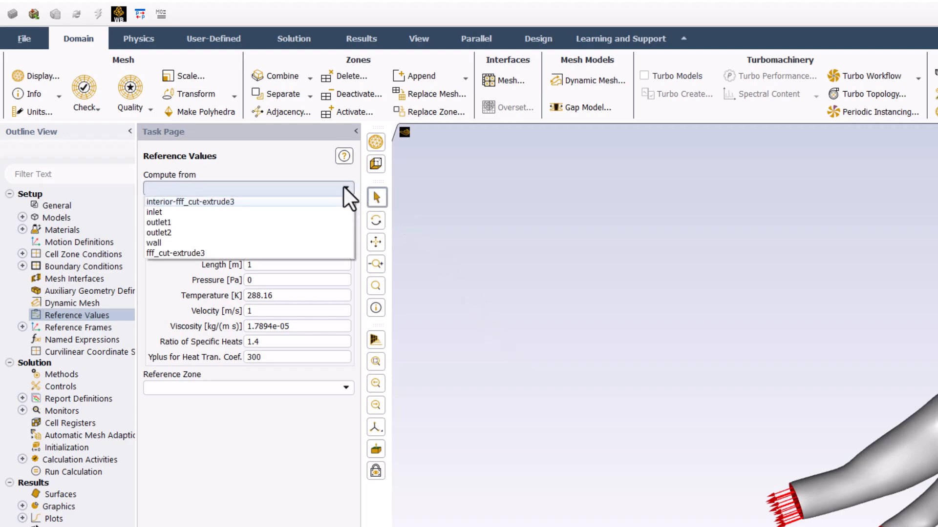
click(340, 211)
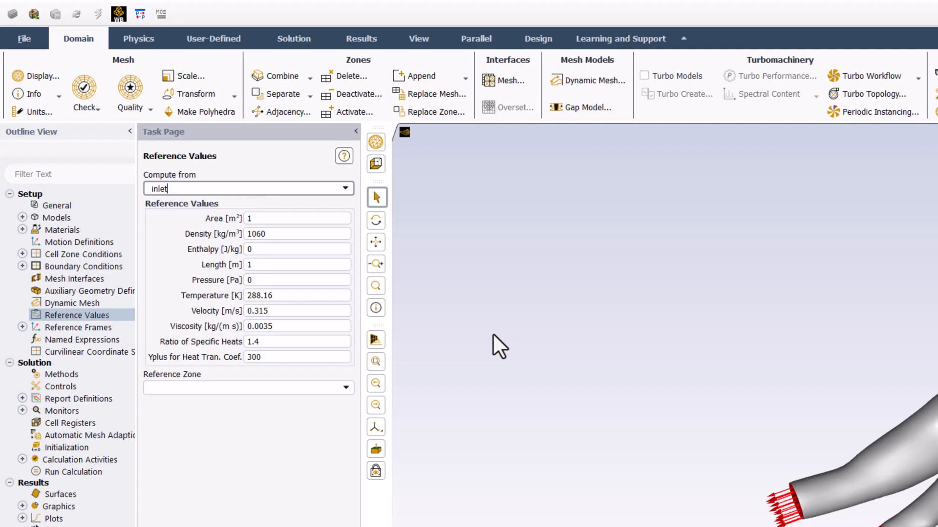
double_click(274, 218)
text(0)
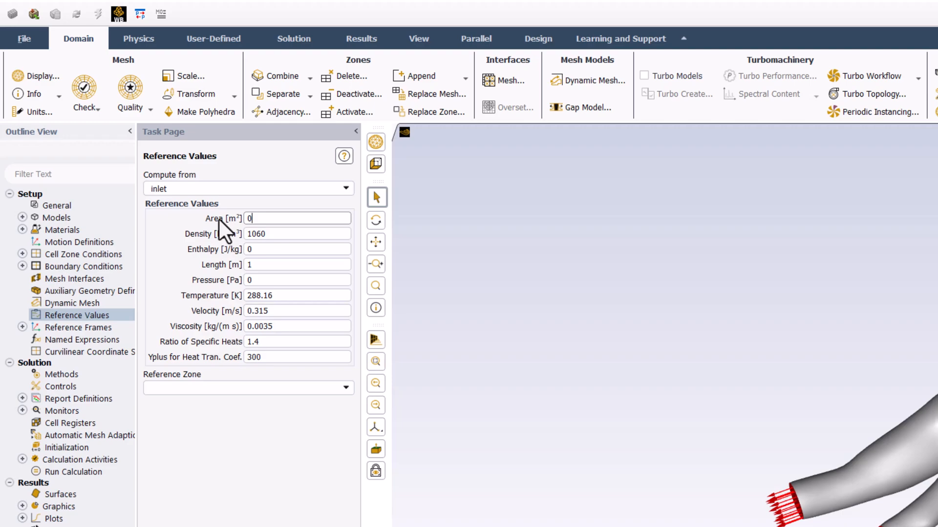
text(.001324)
click(430, 218)
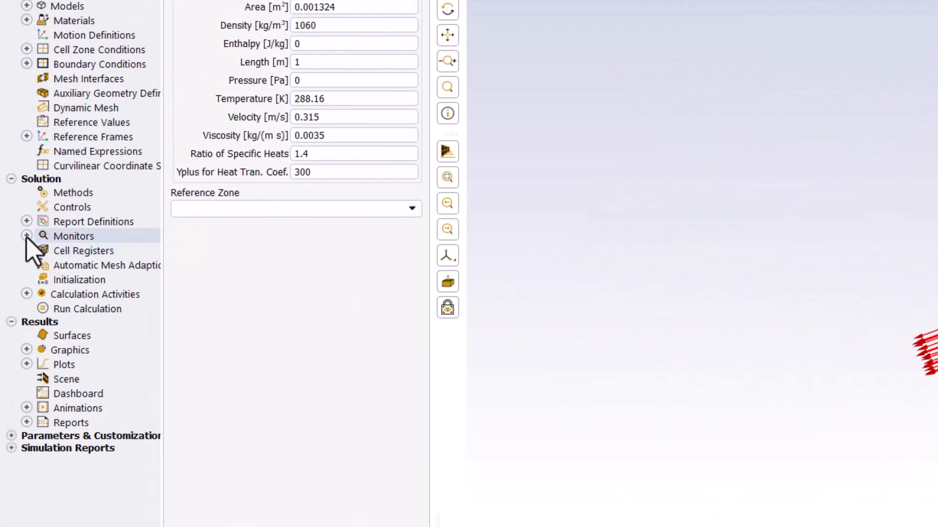
Set the residual monitors' absolute criteria to 1E-6 for continuity and for x-, y- and z-velocity
click(26, 235)
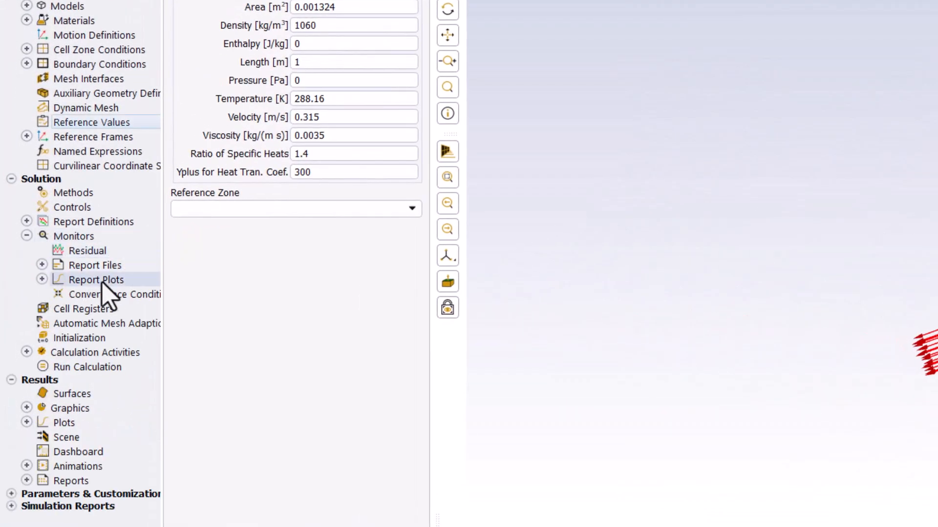
double_click(135, 251)
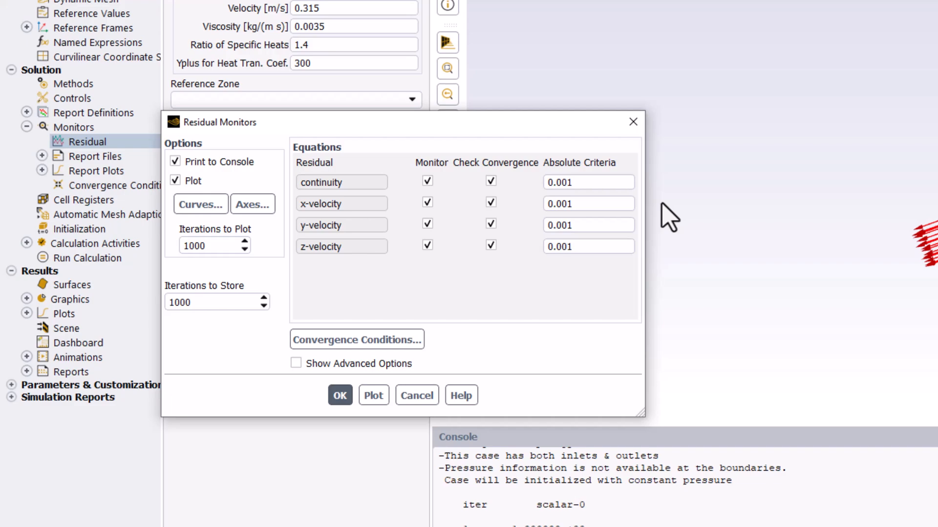
drag(605, 183, 474, 175)
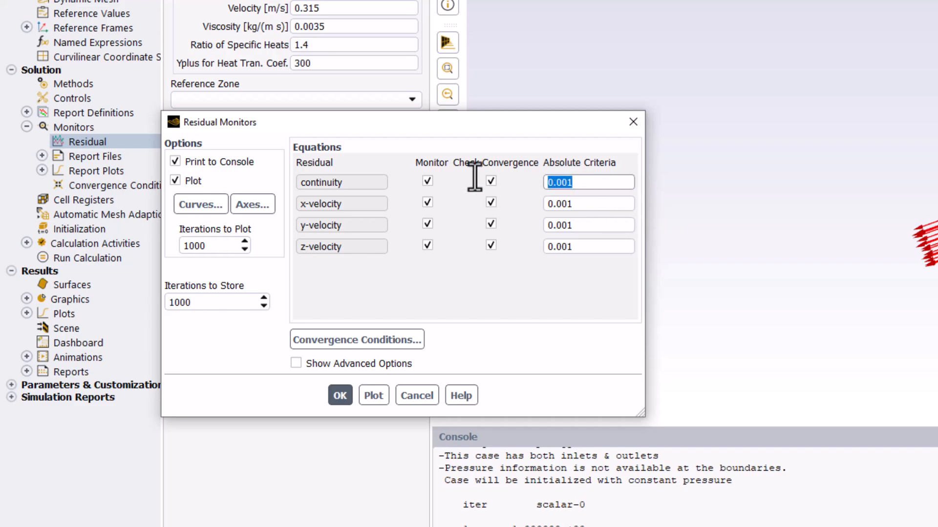
text(1E-6)
click(591, 204)
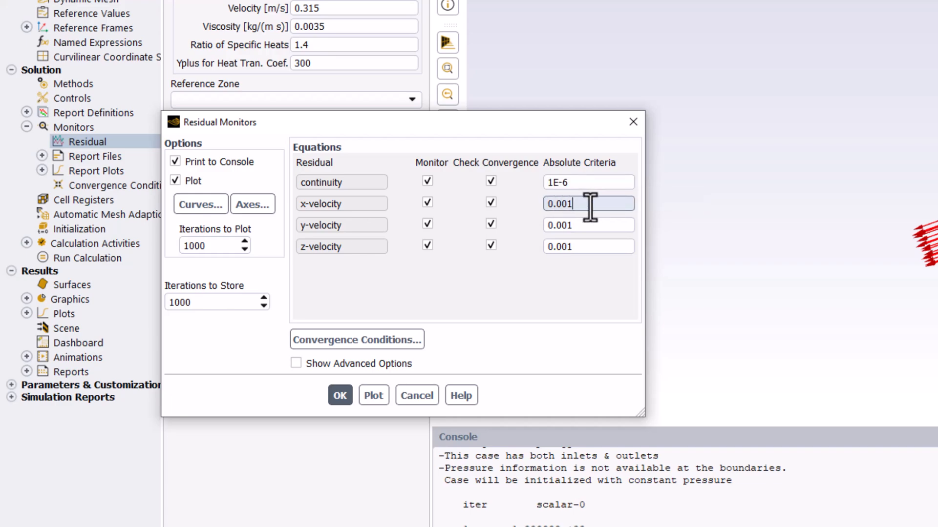
double_click(591, 204)
text(1E-6)
click(591, 225)
double_click(590, 225)
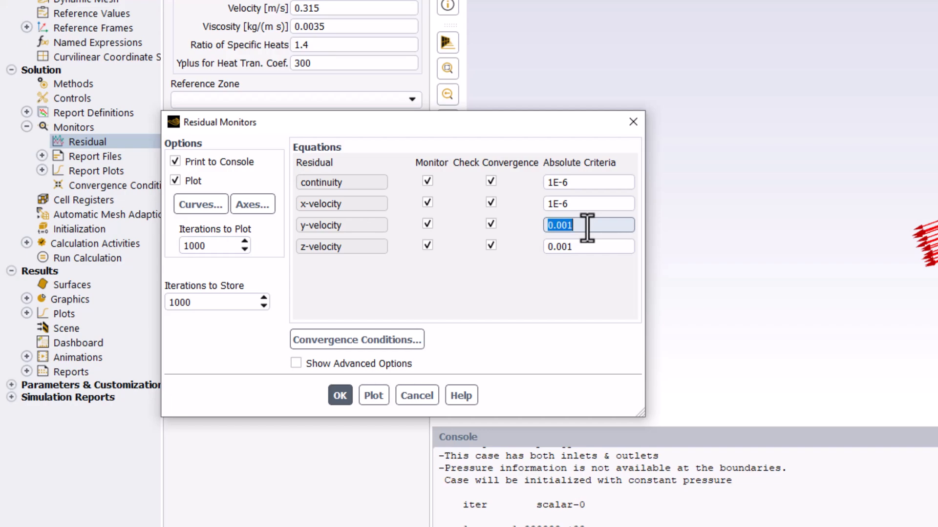
text(1E-6)
double_click(580, 247)
text(1E-6)
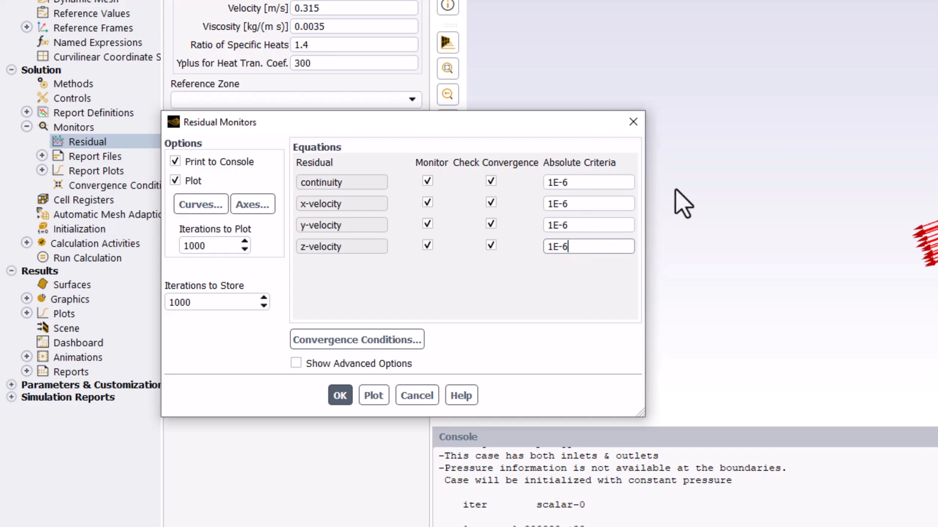
click(682, 203)
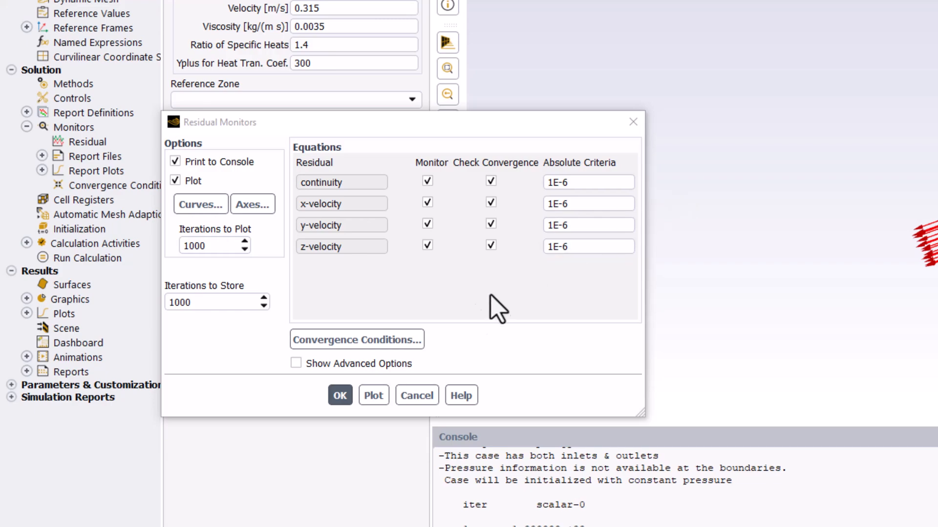
click(340, 395)
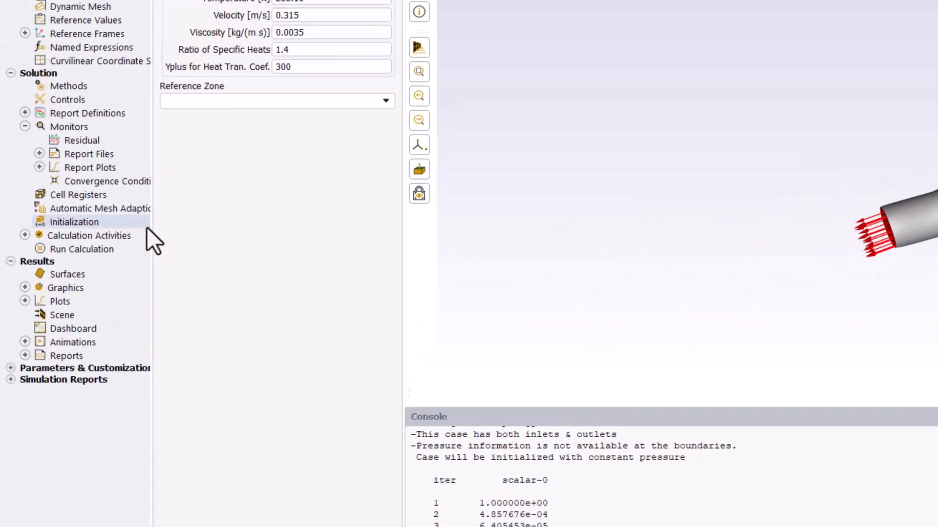
Initialize the solution with Standard Initialization computed from the inlet, discarding the existing data
click(140, 214)
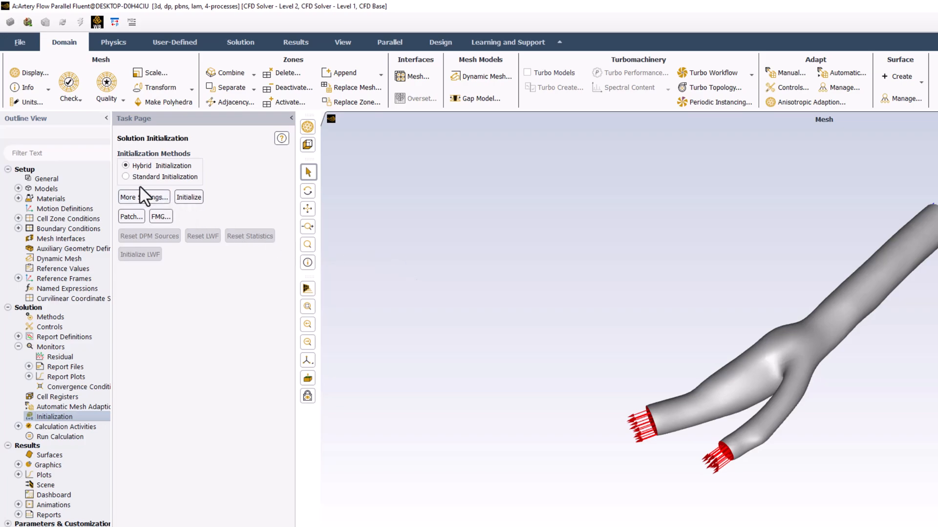
click(127, 177)
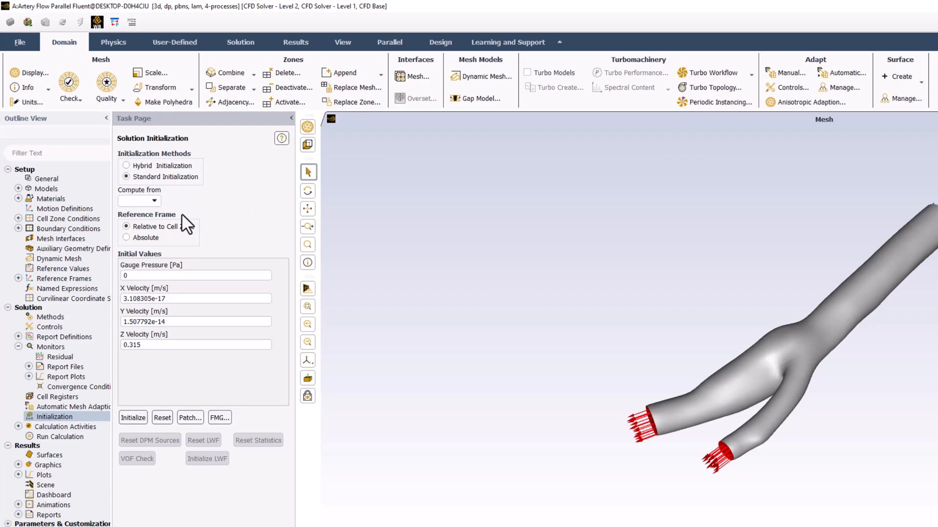
click(154, 201)
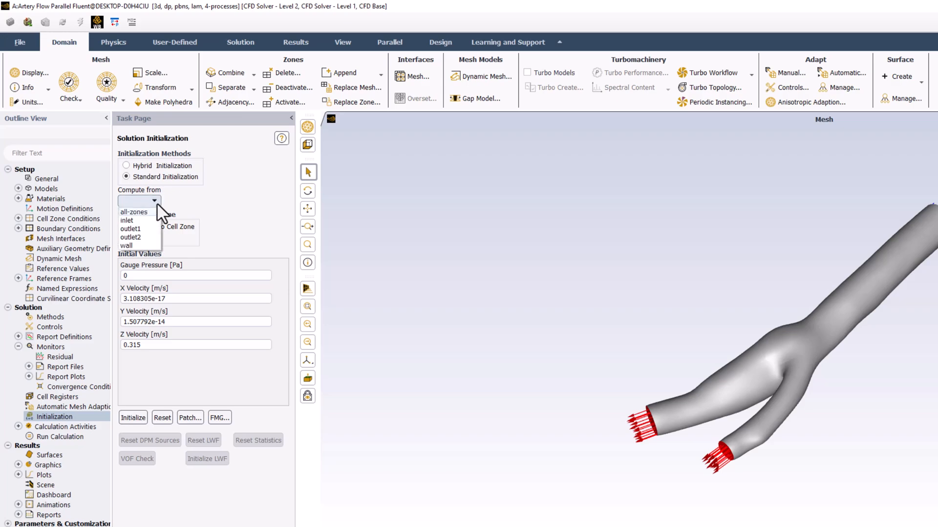
click(147, 220)
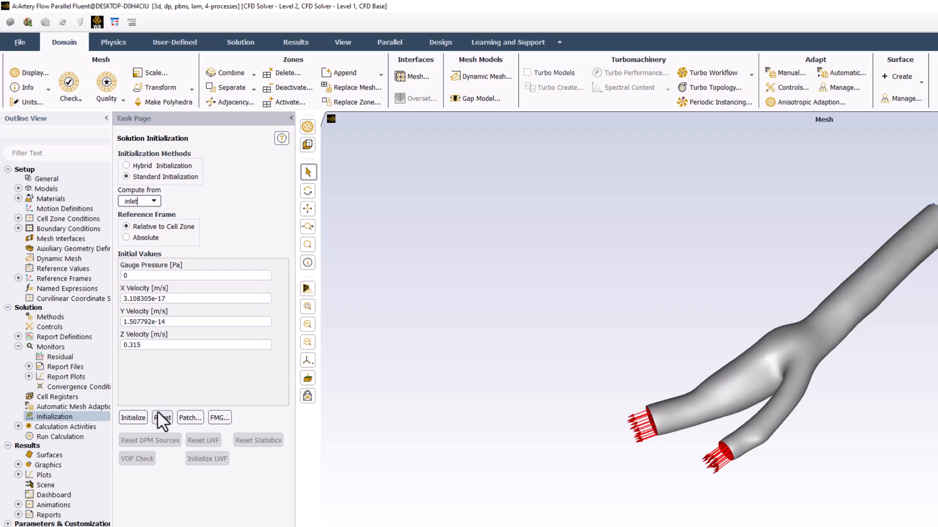
click(134, 416)
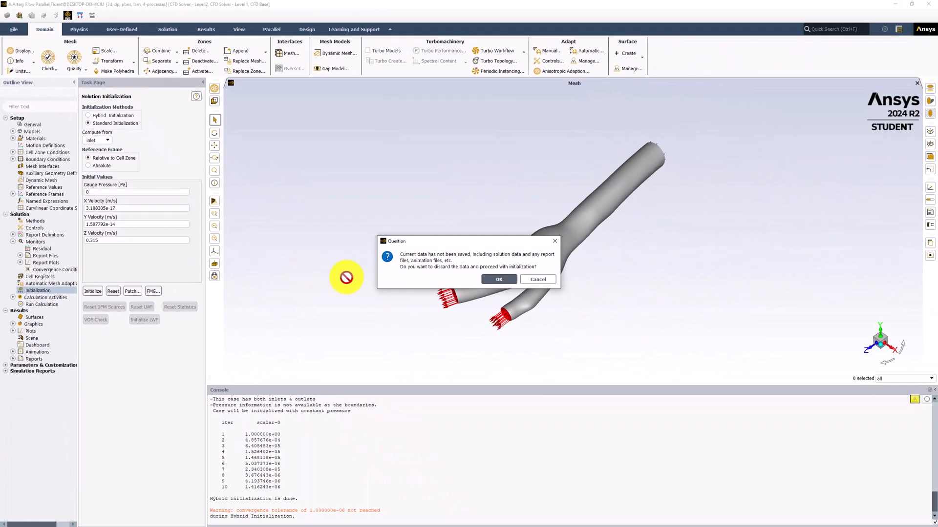
click(494, 280)
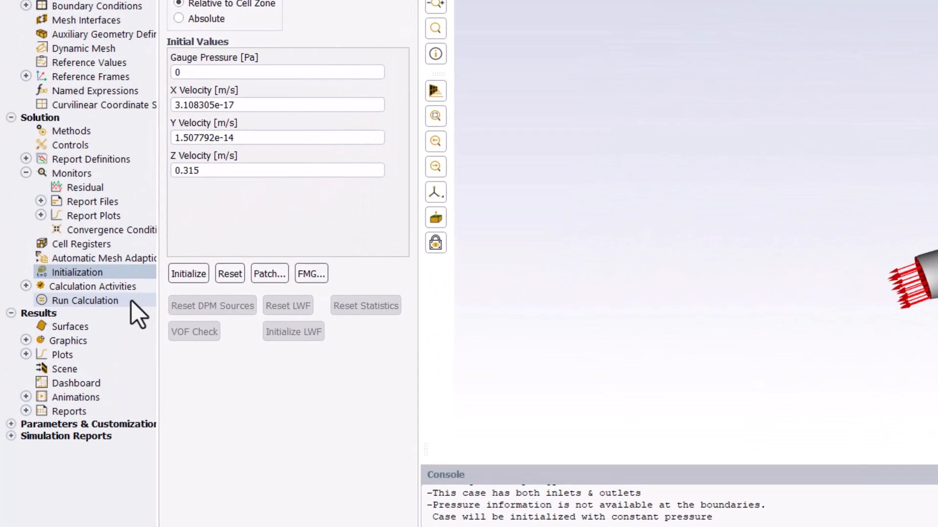
Run the calculation with 500 iterations and dismiss the completion notice
click(131, 300)
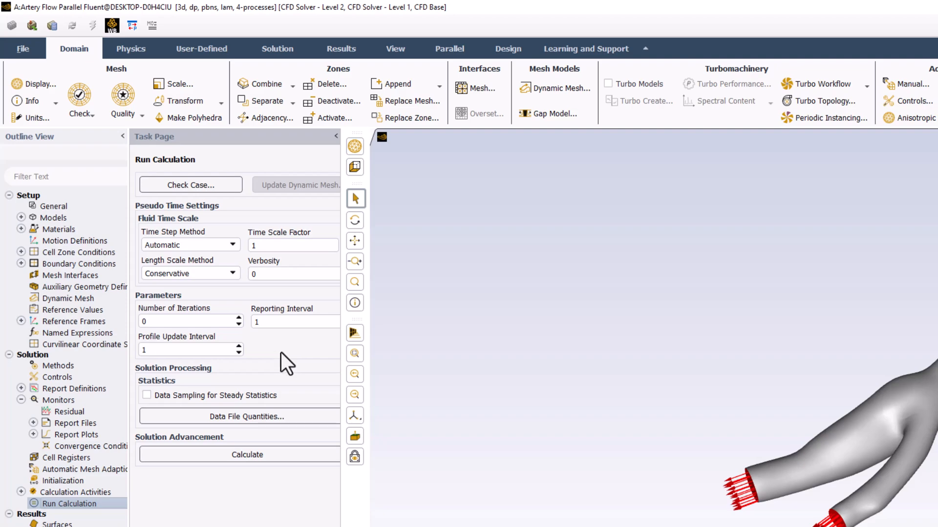
drag(178, 322, 129, 321)
text(1000)
click(298, 457)
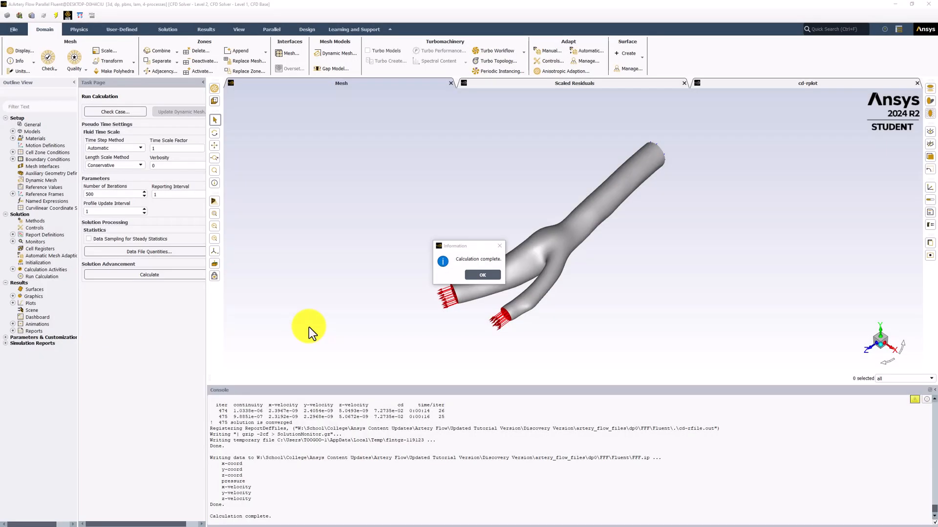
click(484, 275)
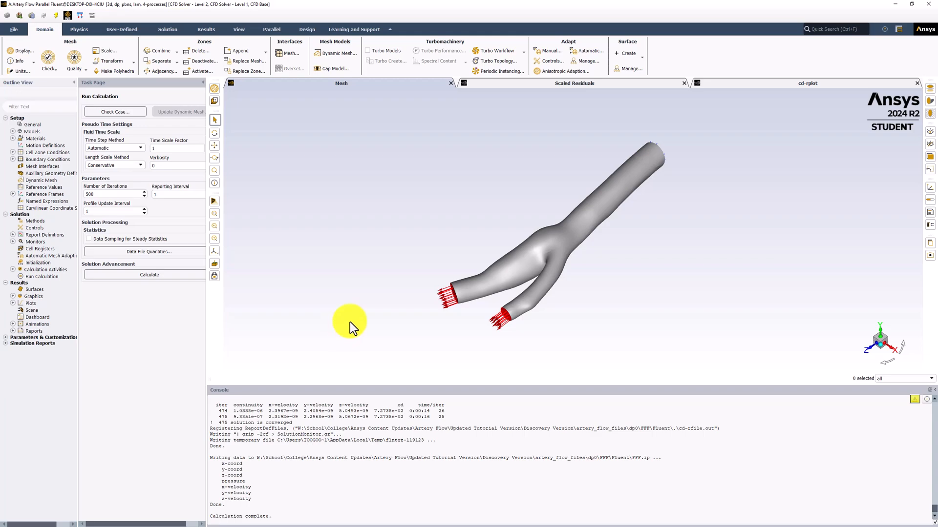
View the Scaled Residuals and cd-rplot graphs, and save the project
click(560, 84)
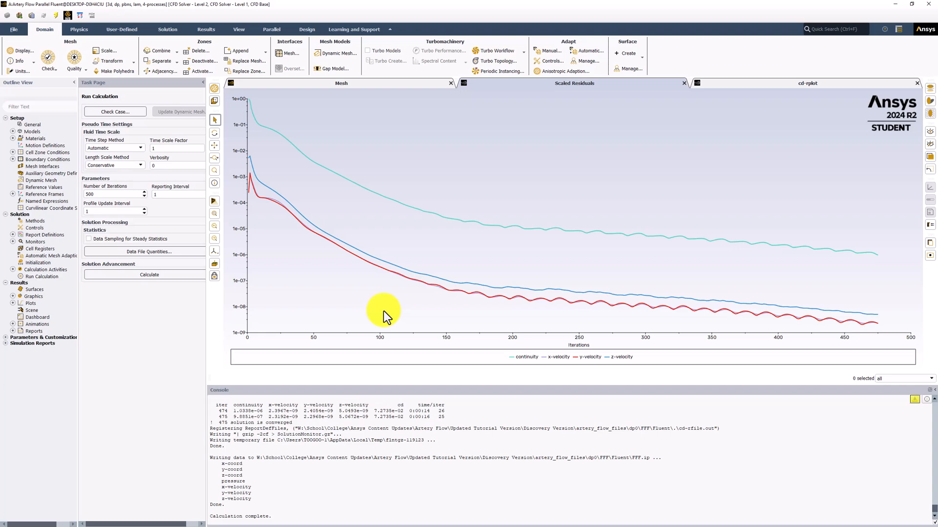
click(810, 84)
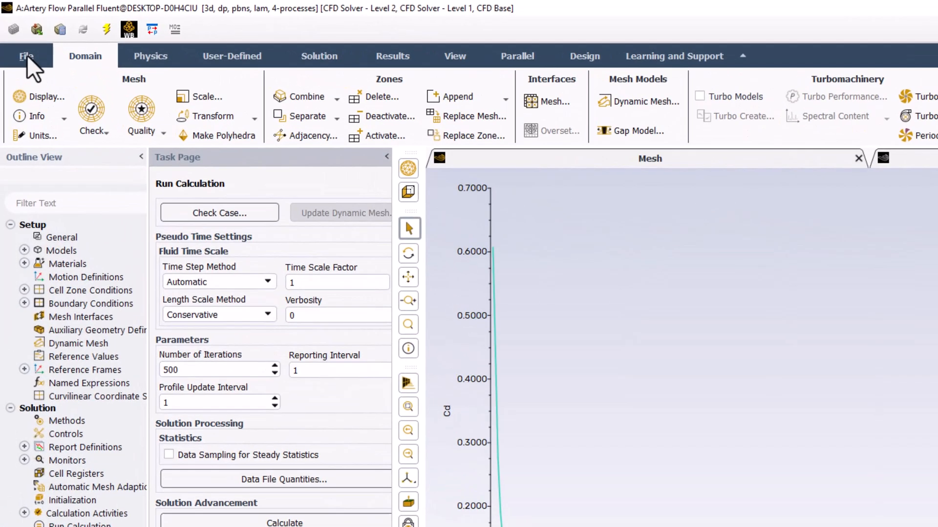
click(24, 48)
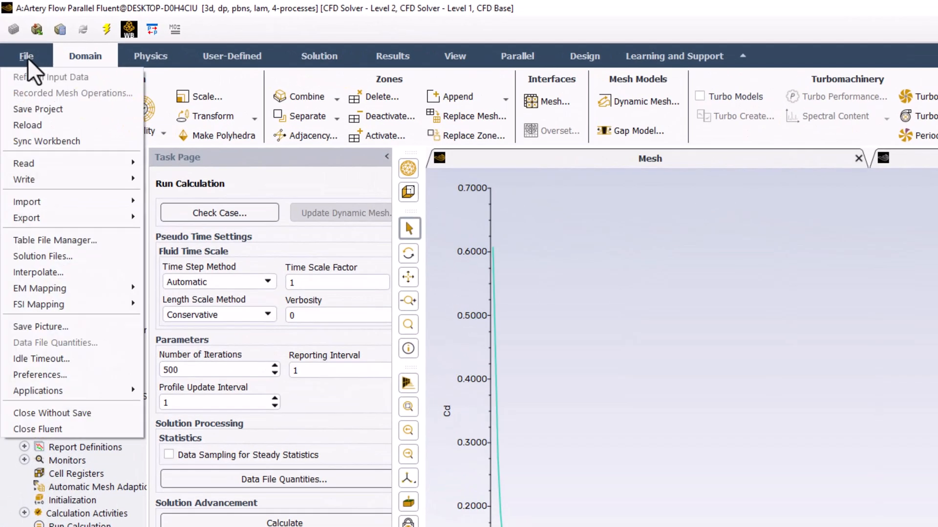
click(41, 109)
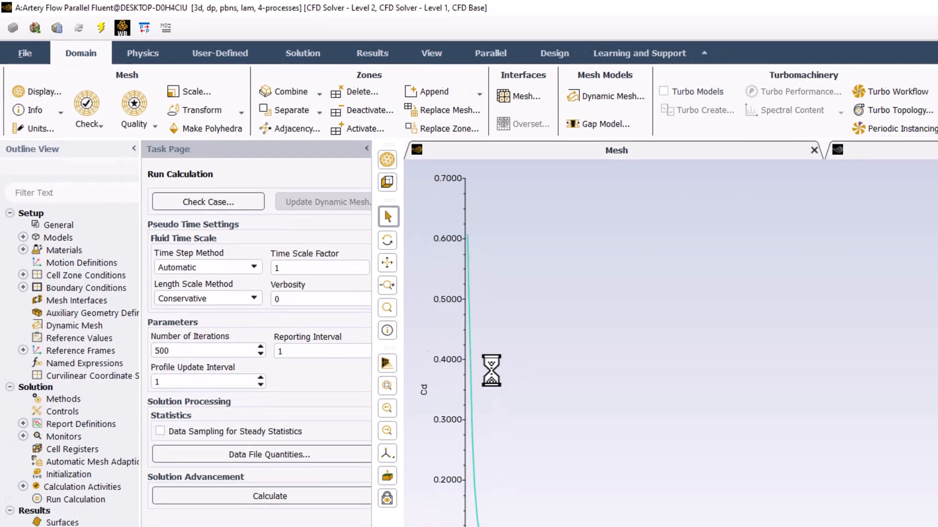